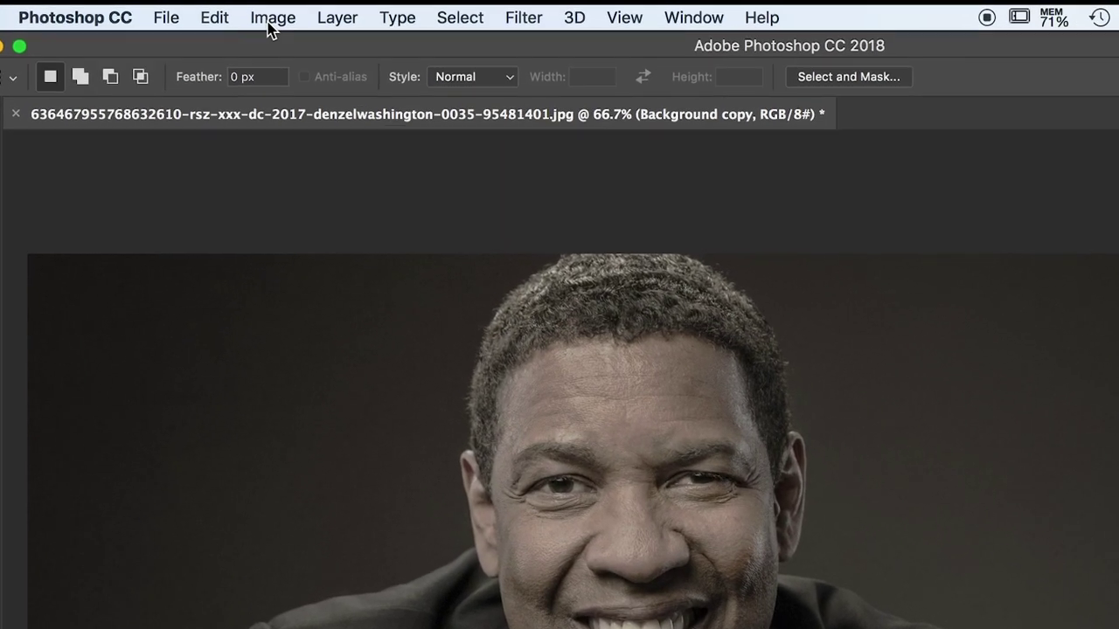
- Apply Brightness/Contrast with Brightness 12 and Contrast 51 to the portrait copy
click(210, 7)
mouse_move(271, 74)
click(536, 74)
drag(844, 208, 879, 210)
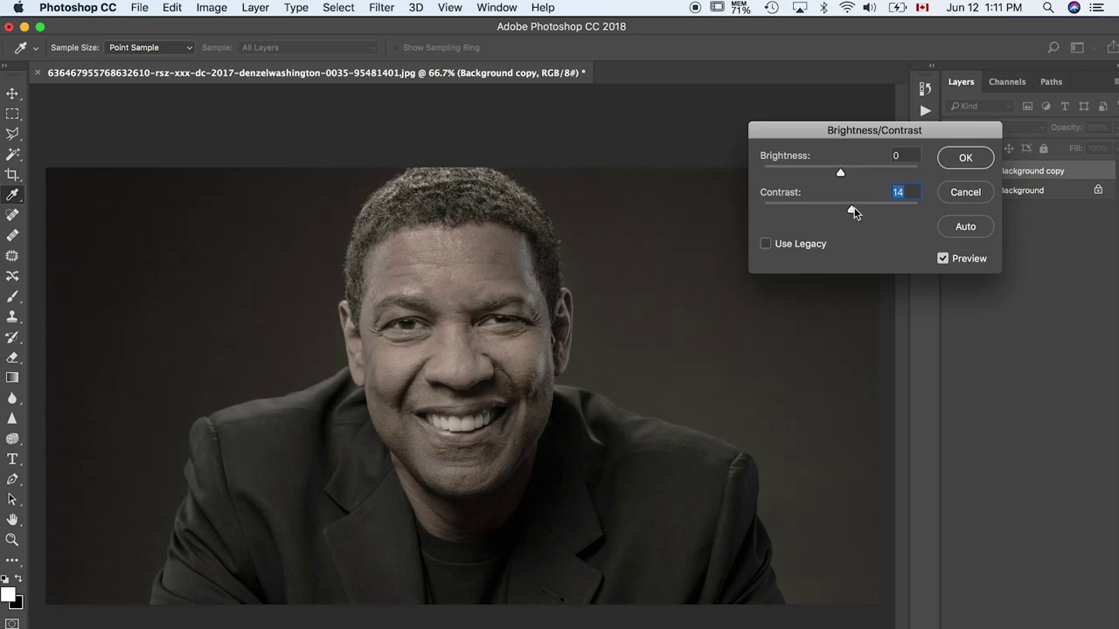
drag(840, 172, 846, 177)
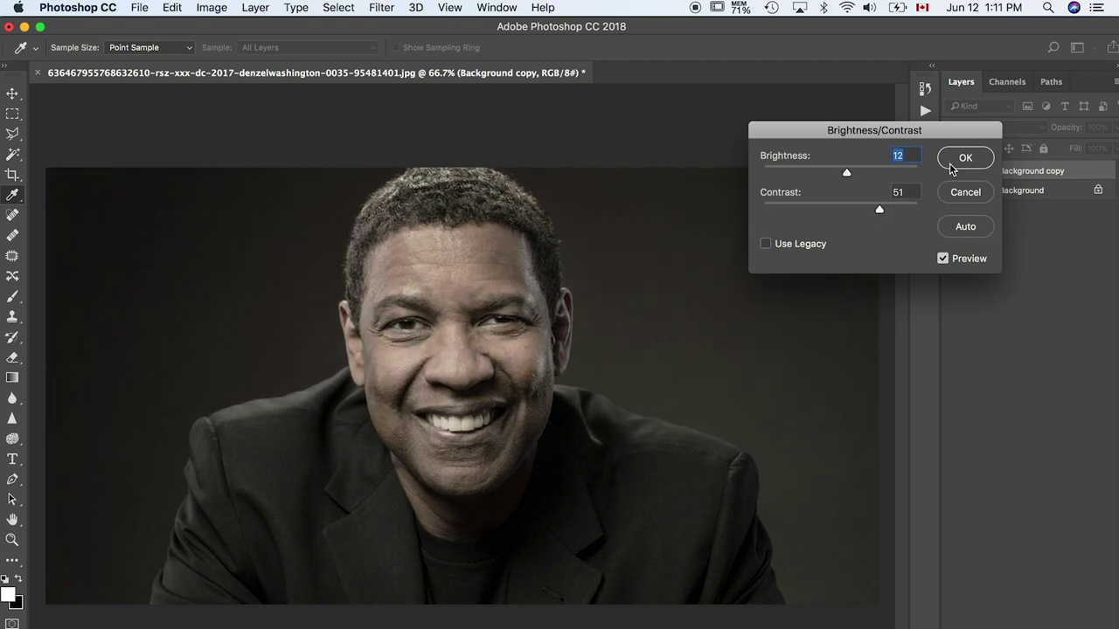
click(954, 165)
- Boost colour saturation to +33 with Hue/Saturation
click(211, 7)
mouse_move(222, 53)
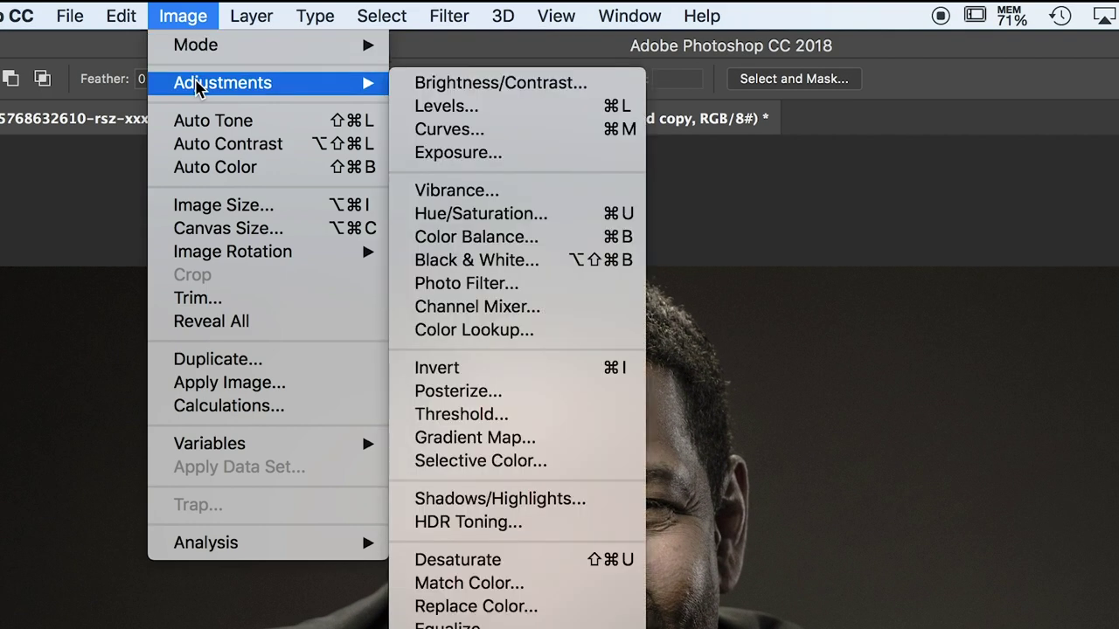
click(519, 217)
drag(894, 178, 915, 186)
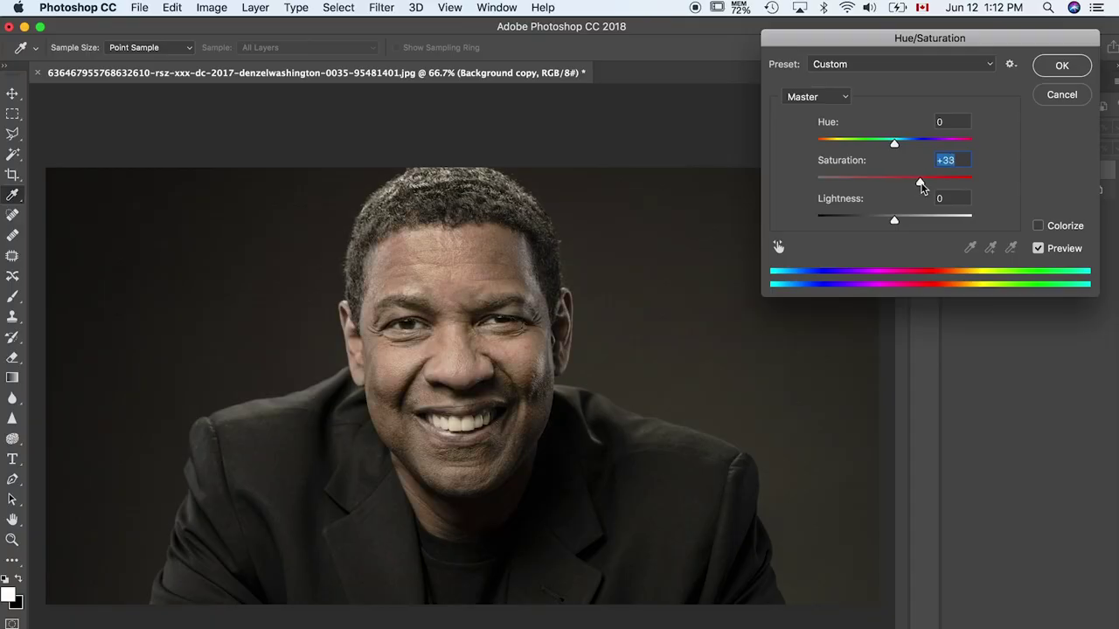
click(1045, 61)
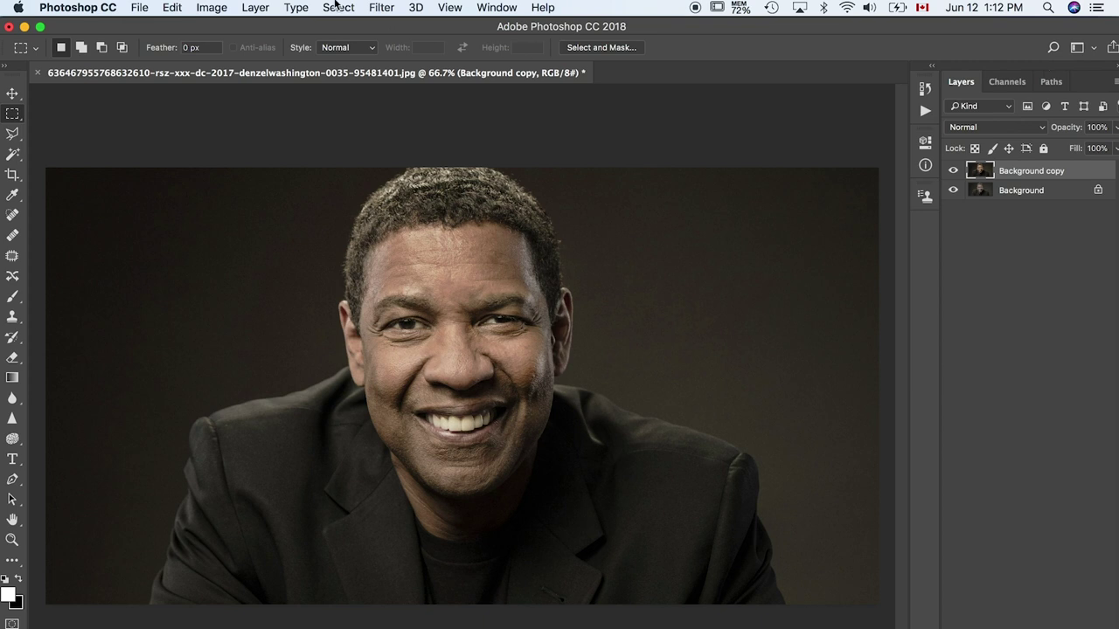
- Delete the right half and undo, twice, to compare with the original
key(super+shift+d)
key(Delete)
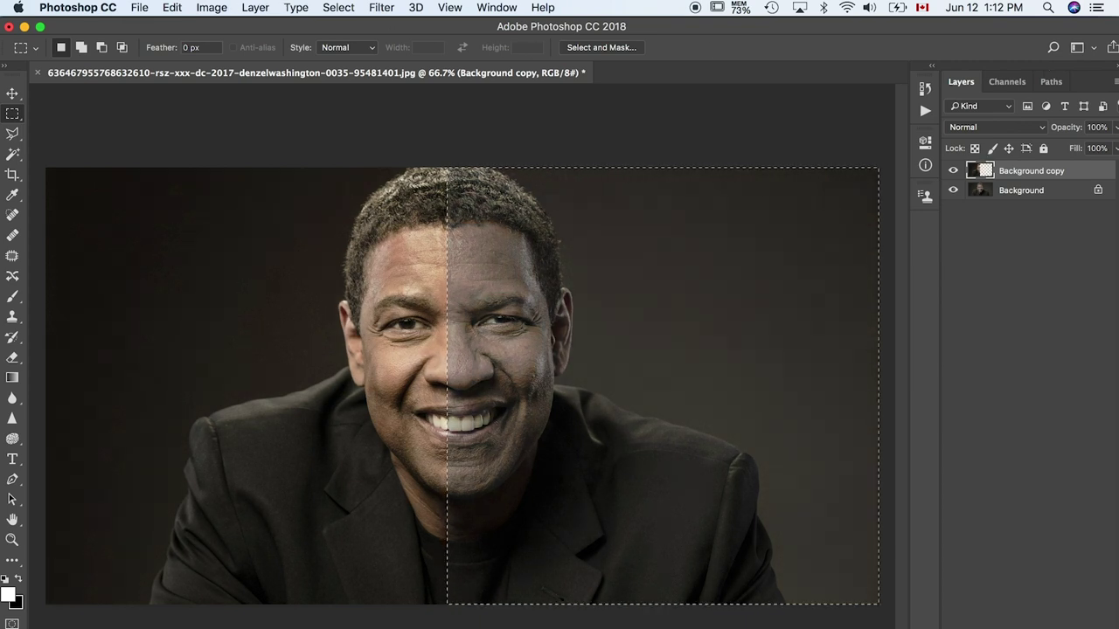
key(super+z)
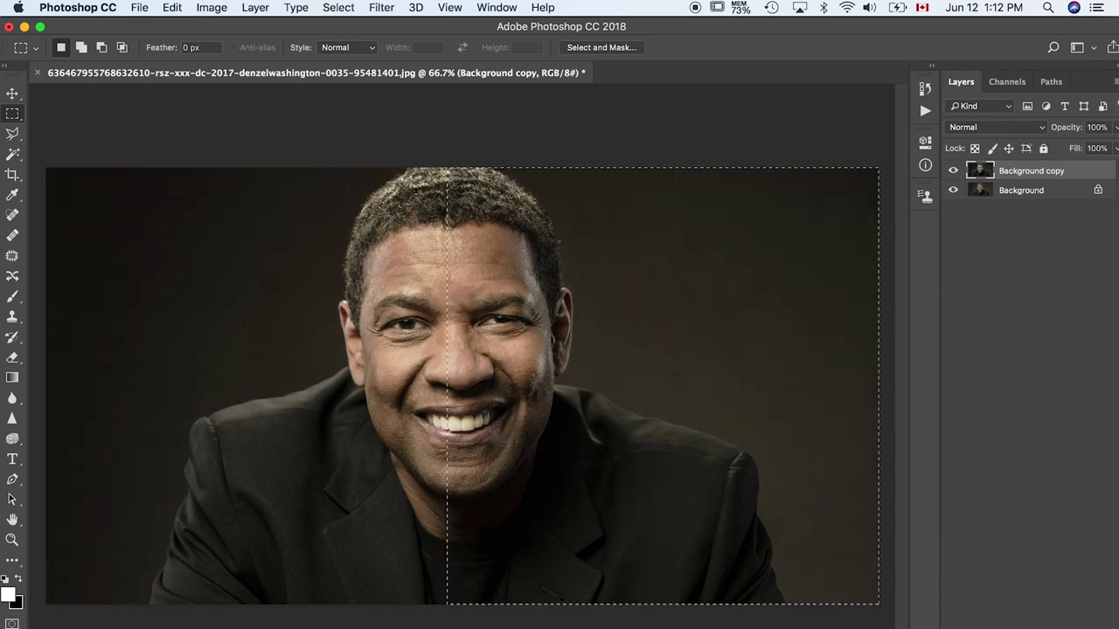
key(Delete)
key(super+d)
key(super+z)
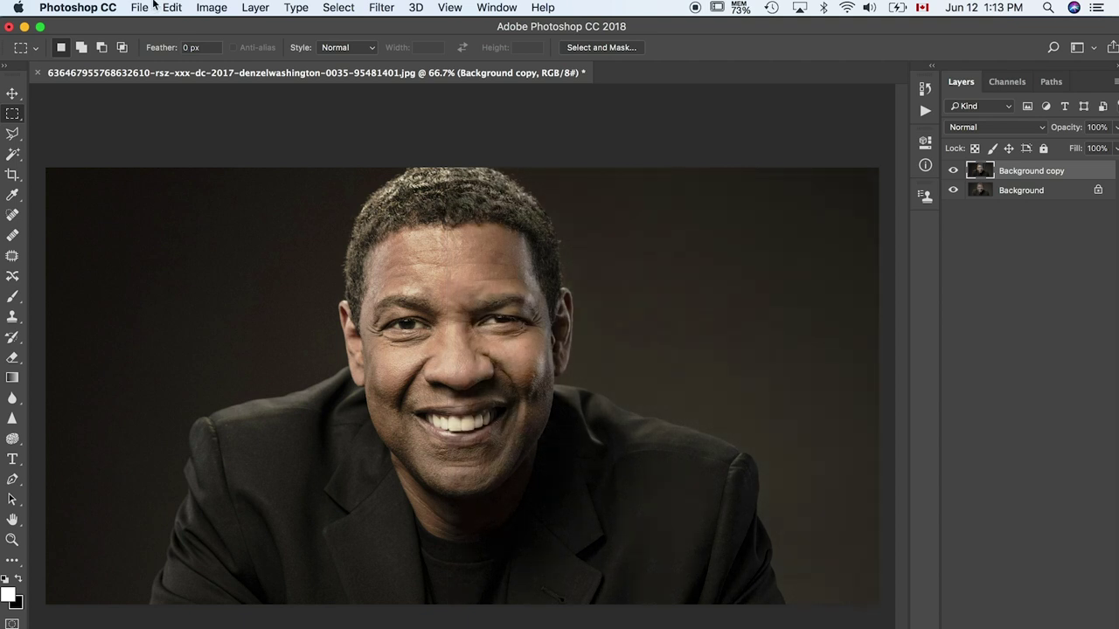
click(139, 7)
click(164, 171)
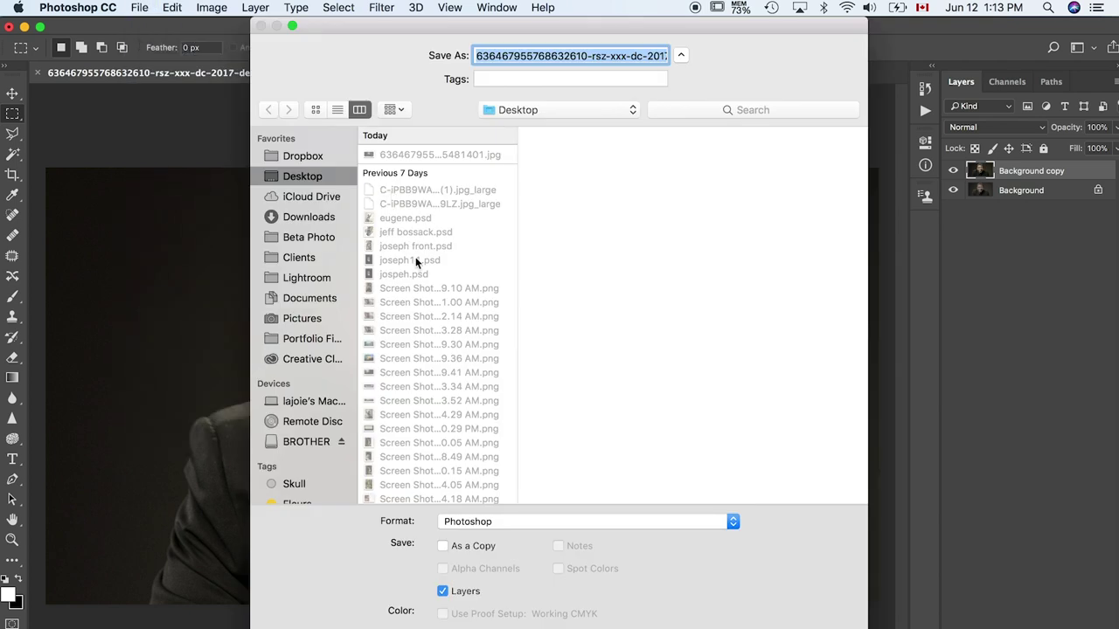
click(299, 258)
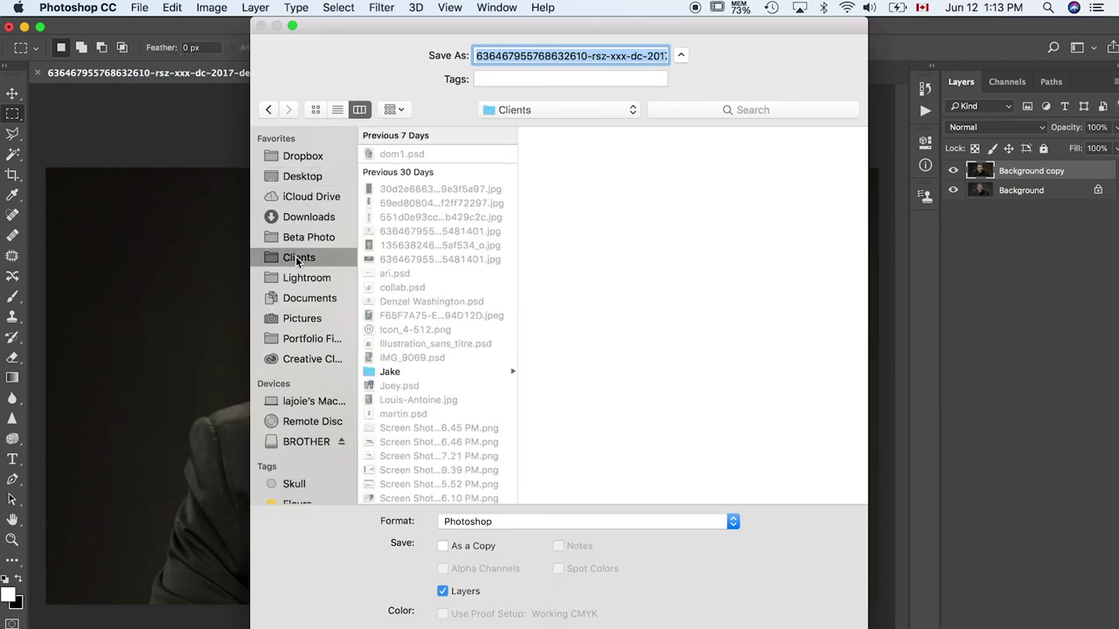
text(DenzelW.psd)
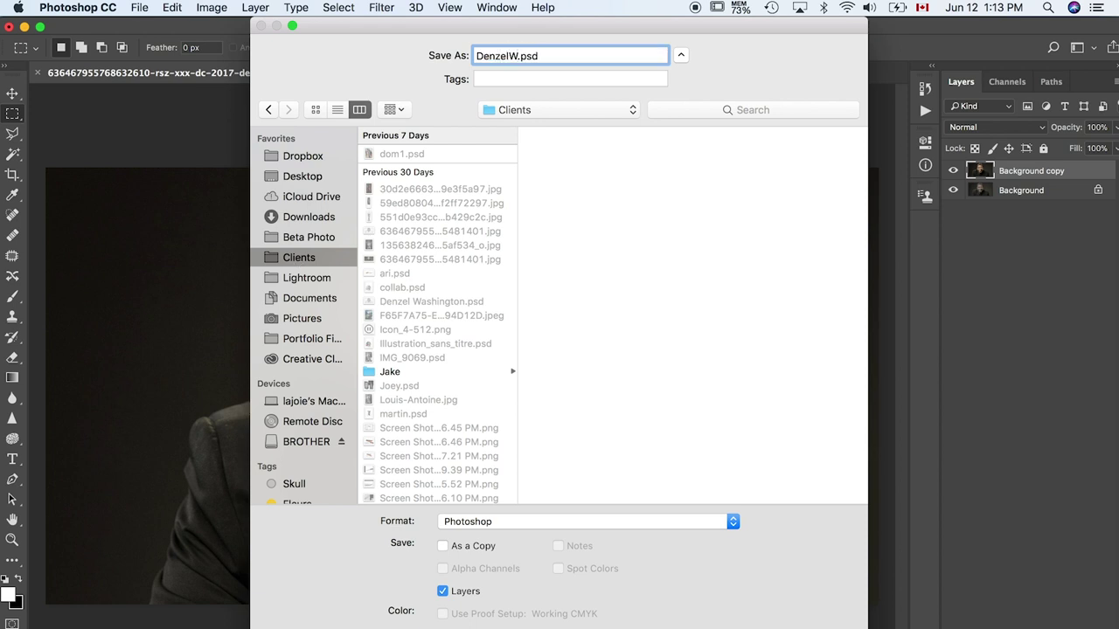
key(Return)
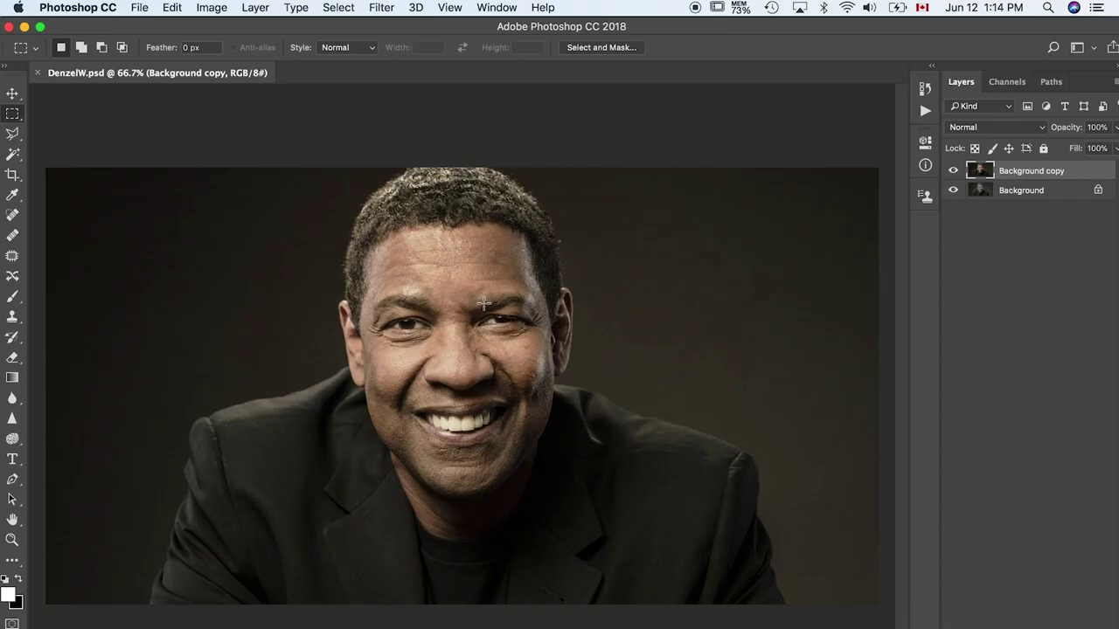
- Convert DenzelW.psd to Grayscale mode, leaving one black-and-white Background layer
click(211, 7)
mouse_move(204, 26)
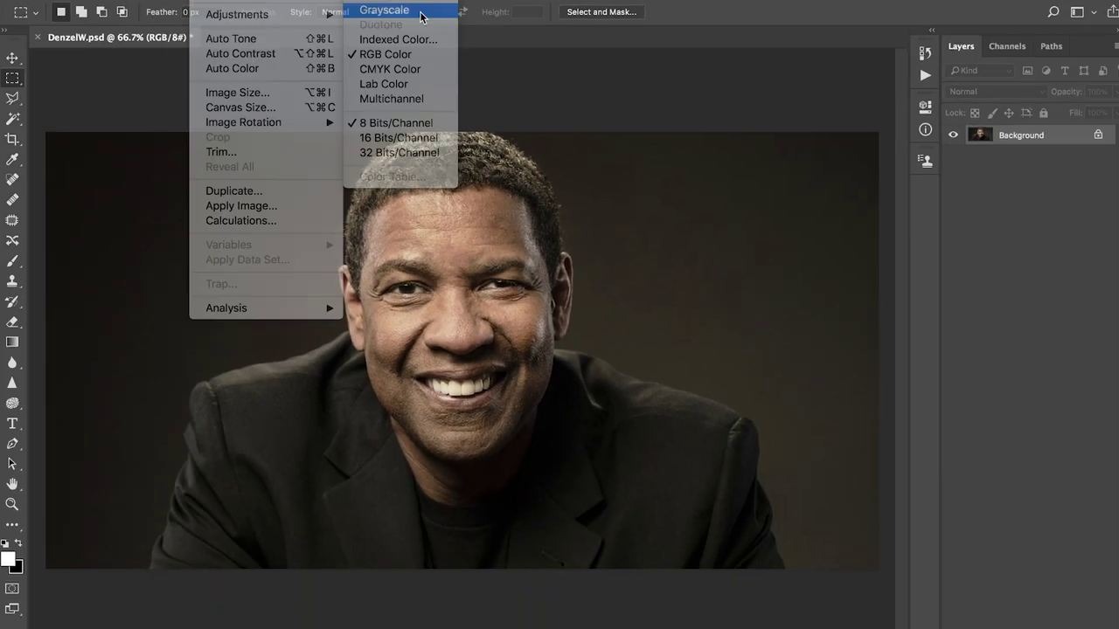
click(394, 44)
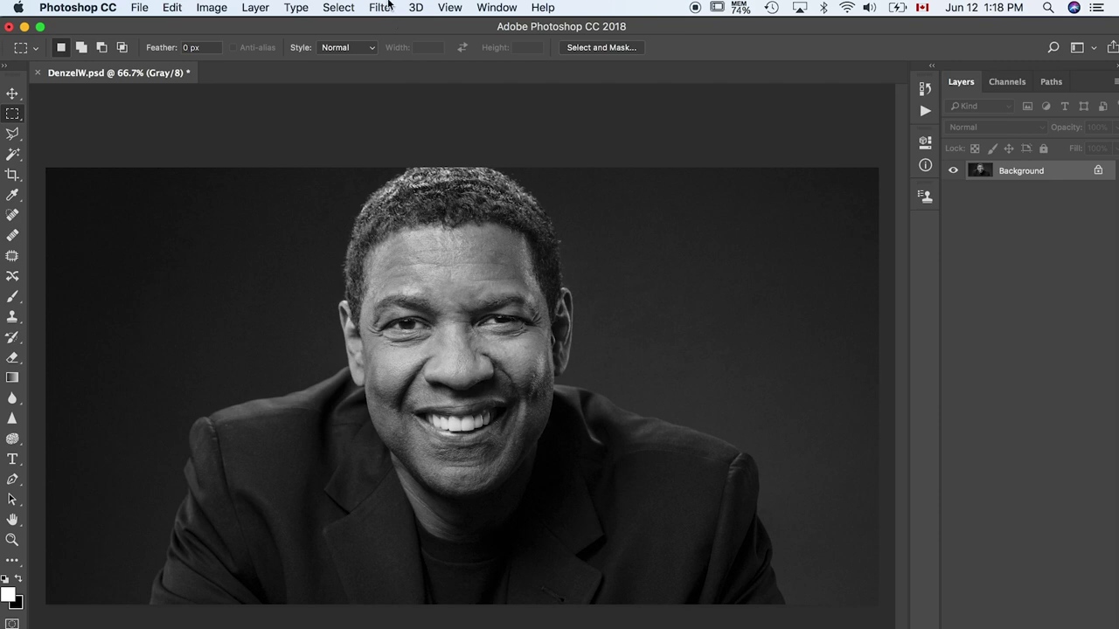
click(381, 0)
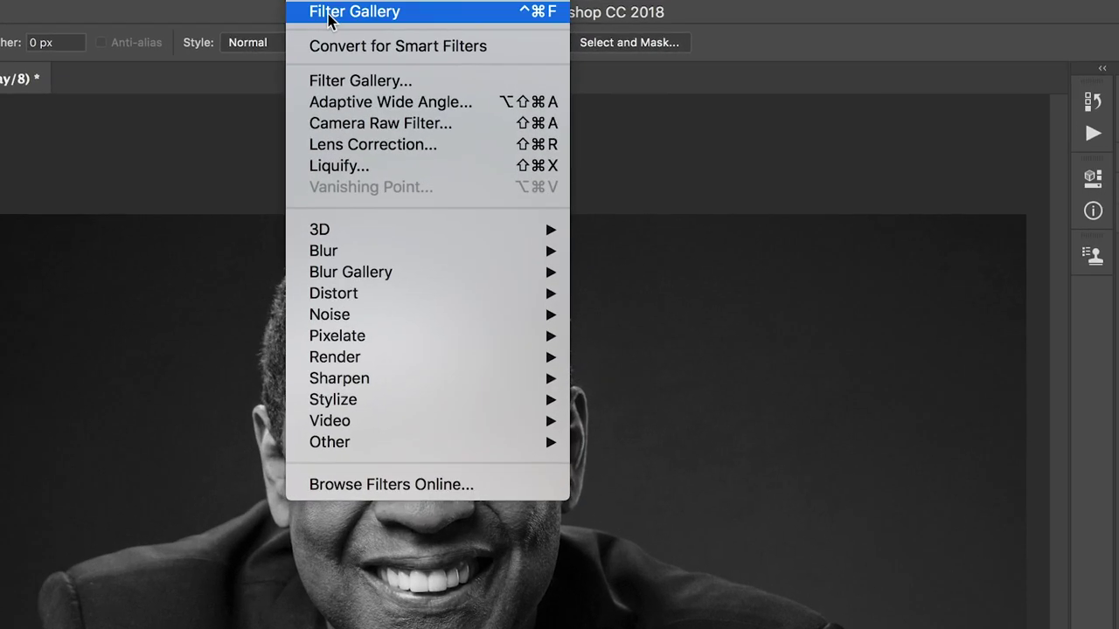
- Apply the Filter Gallery's Sketch > Photocopy filter with Detail 13 and Darkness 50
click(340, 82)
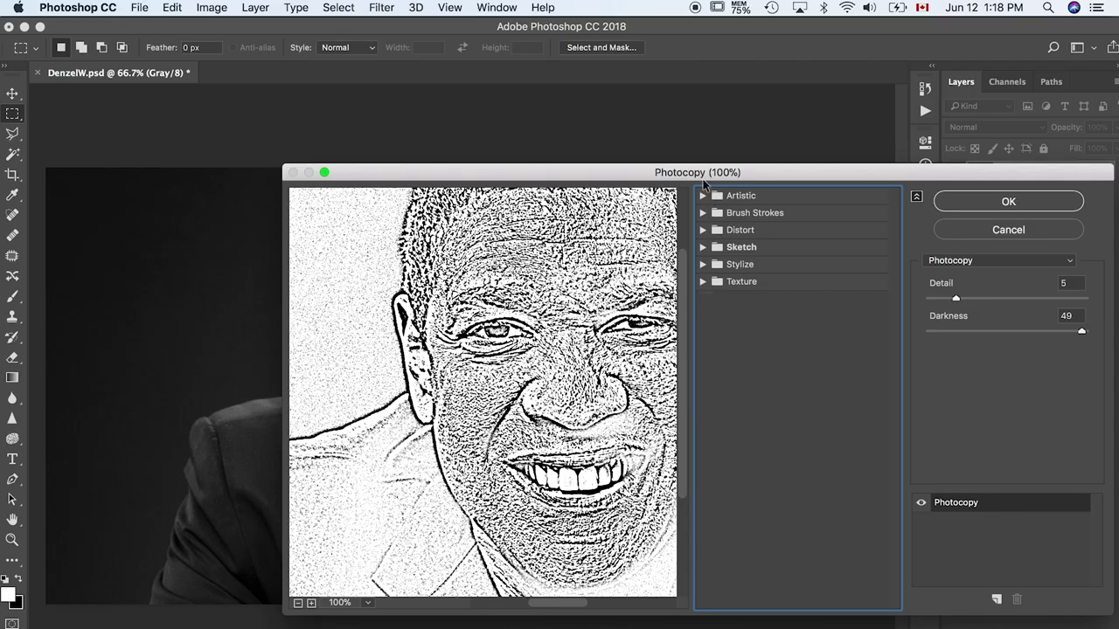
click(703, 248)
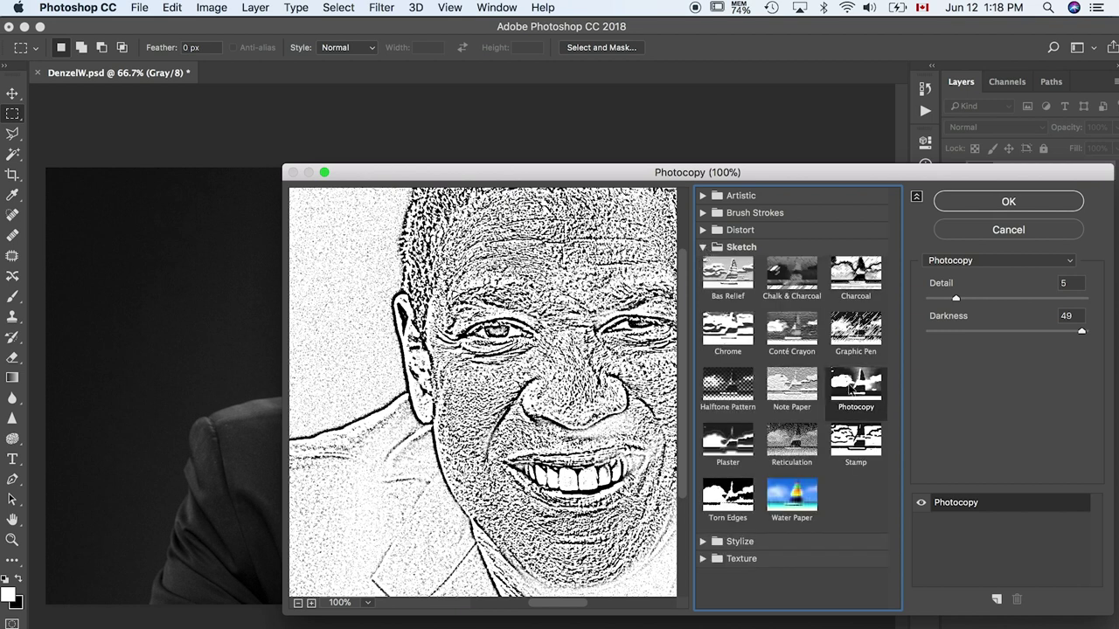
key(super+minus)
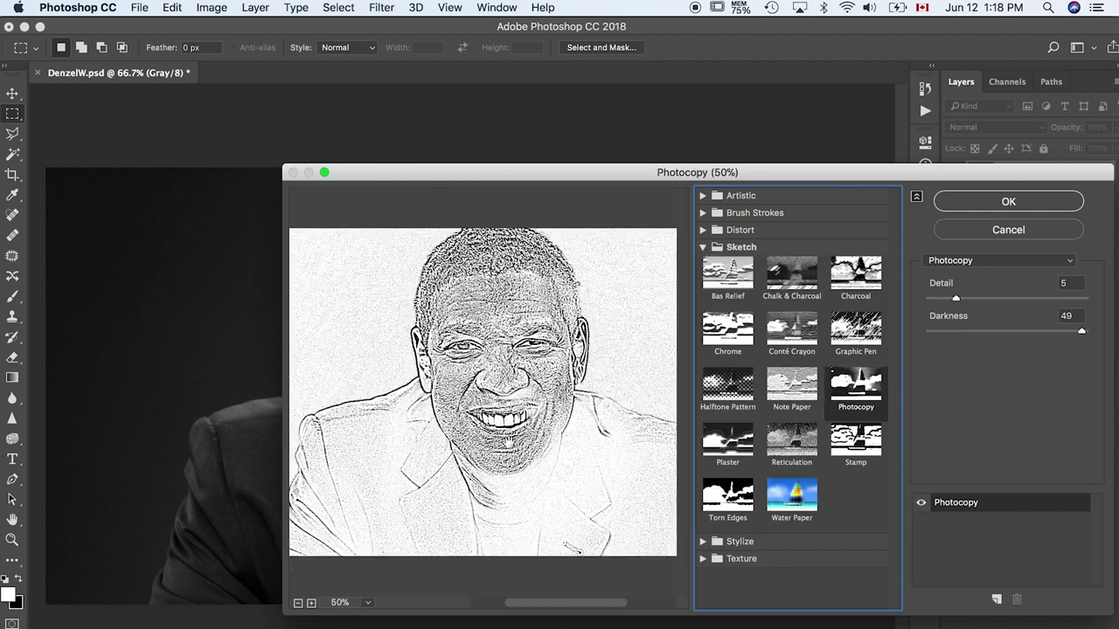
mouse_move(957, 298)
mouse_down()
mouse_move(976, 301)
mouse_move(958, 297)
mouse_up()
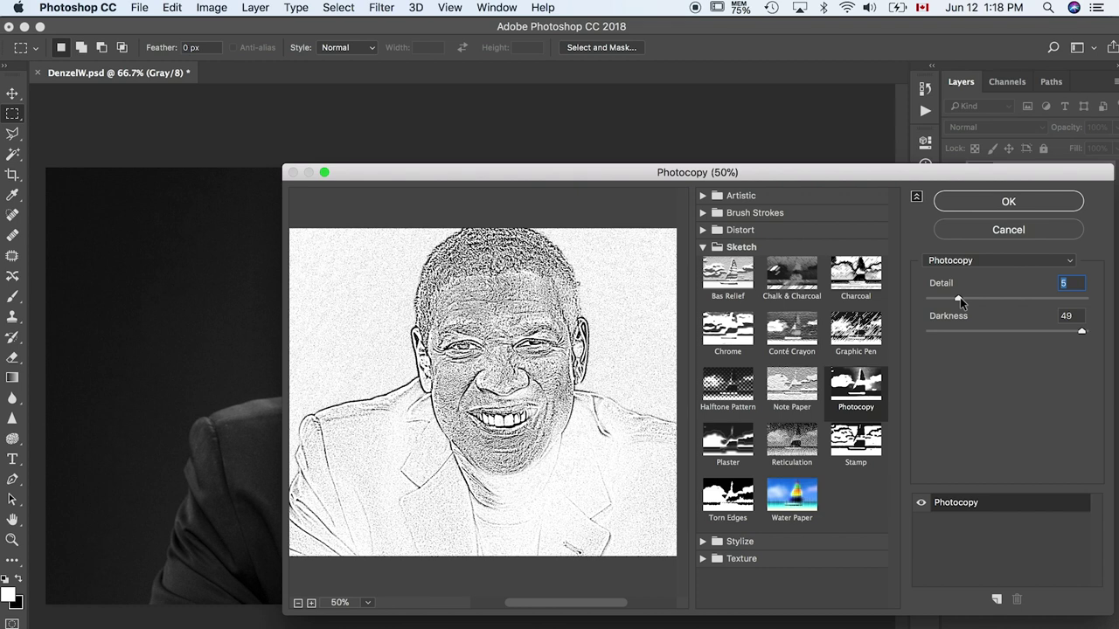
drag(960, 298, 1100, 306)
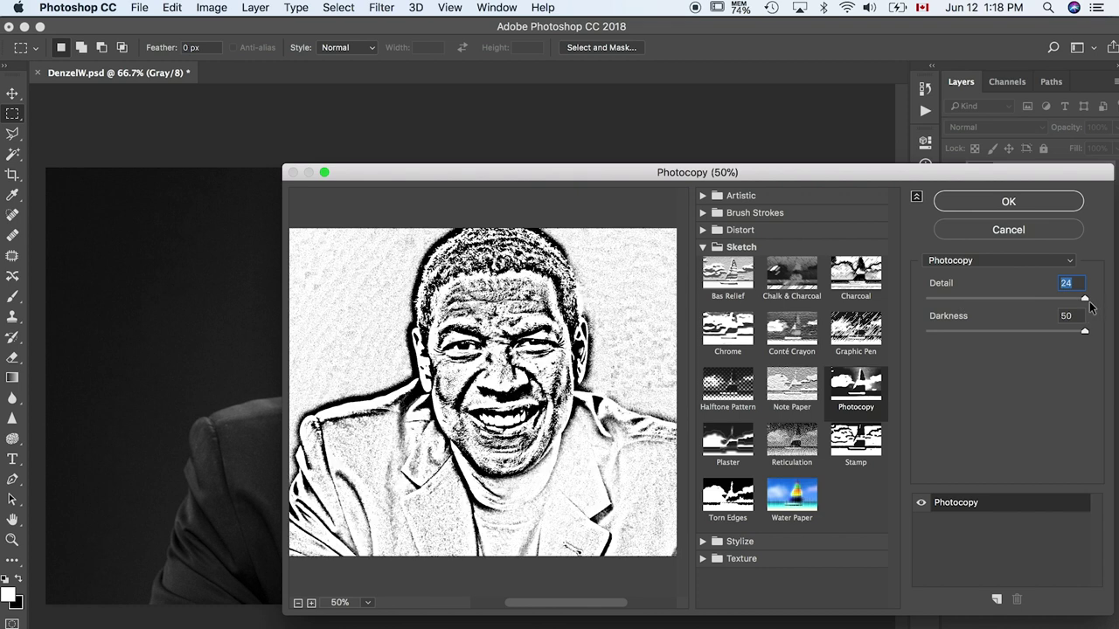
drag(1091, 306, 1011, 302)
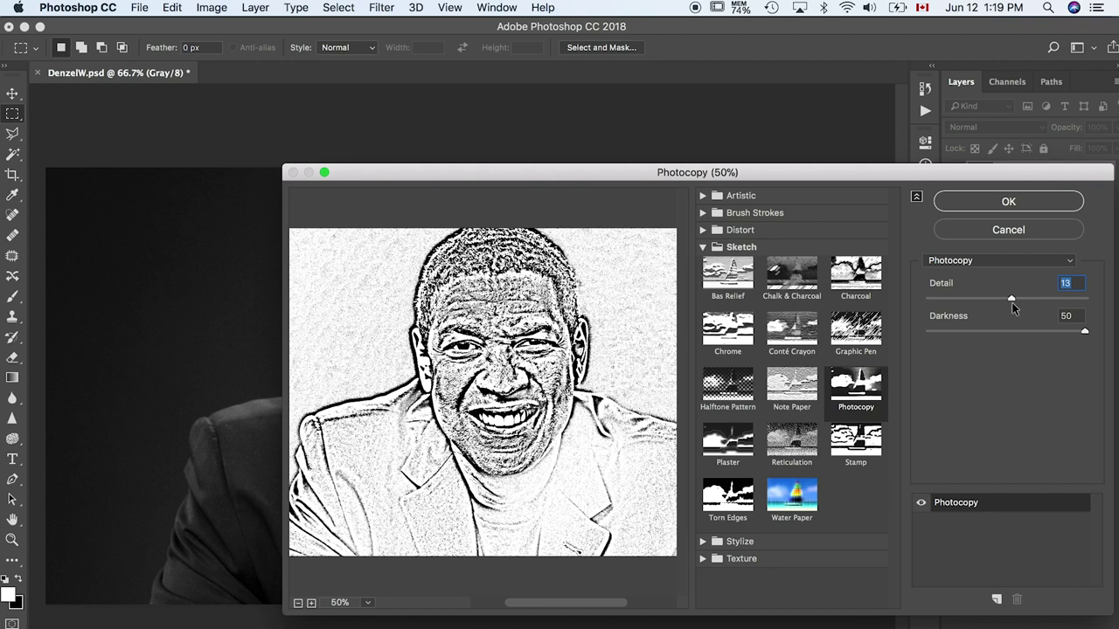
click(986, 207)
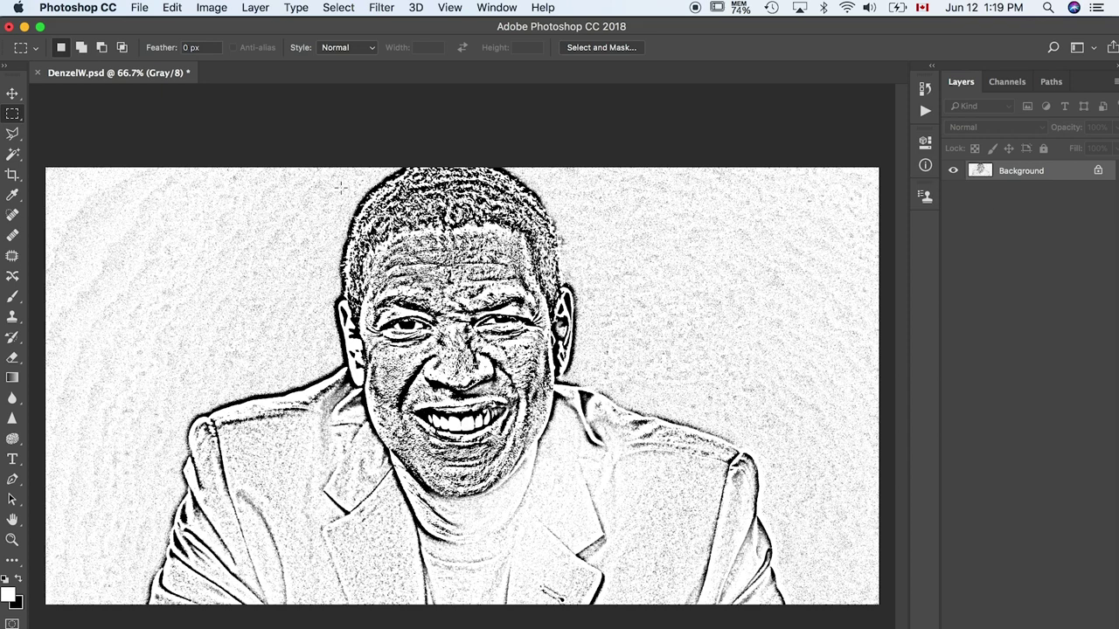
- Select the Dodge Tool with 100% exposure and brush size 600
scroll(471, 388, up, 3)
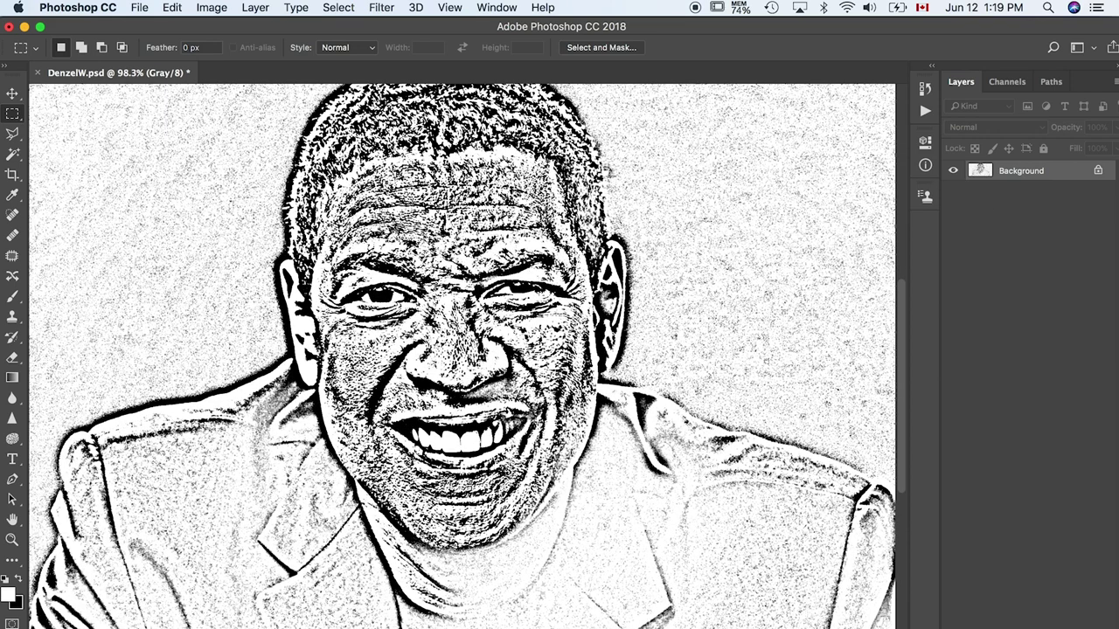
scroll(468, 567, down, 2)
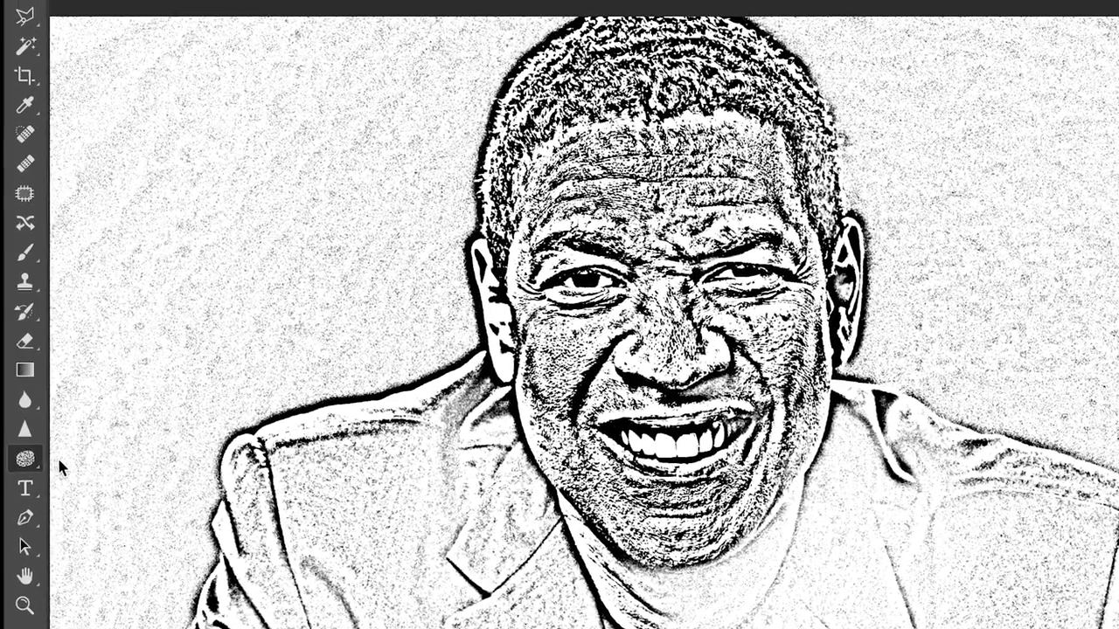
drag(25, 458, 123, 457)
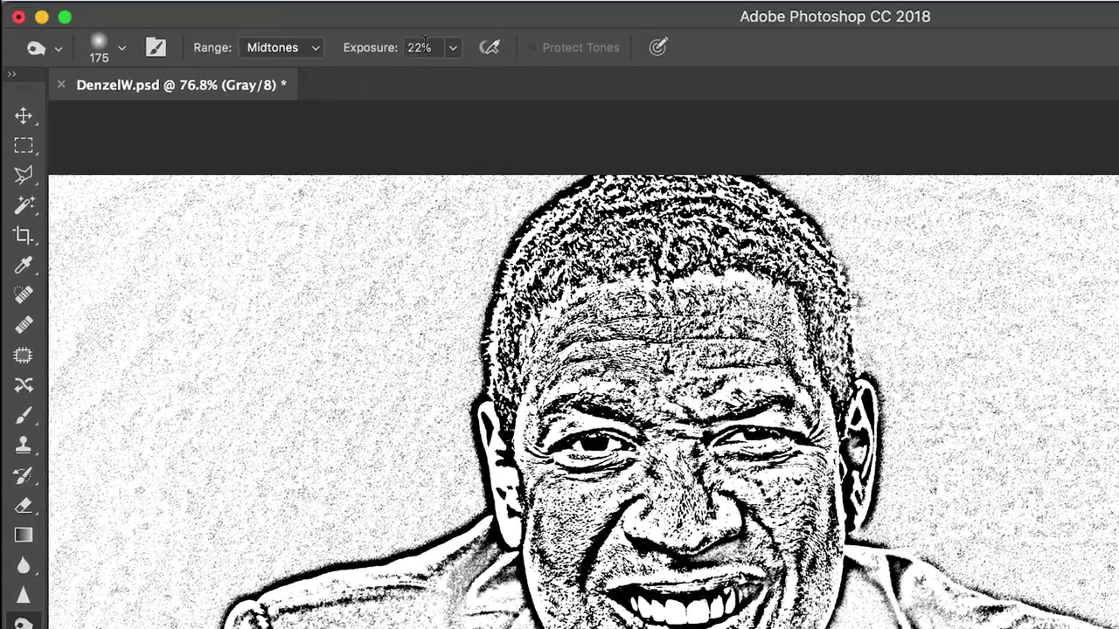
click(452, 16)
drag(453, 77, 618, 78)
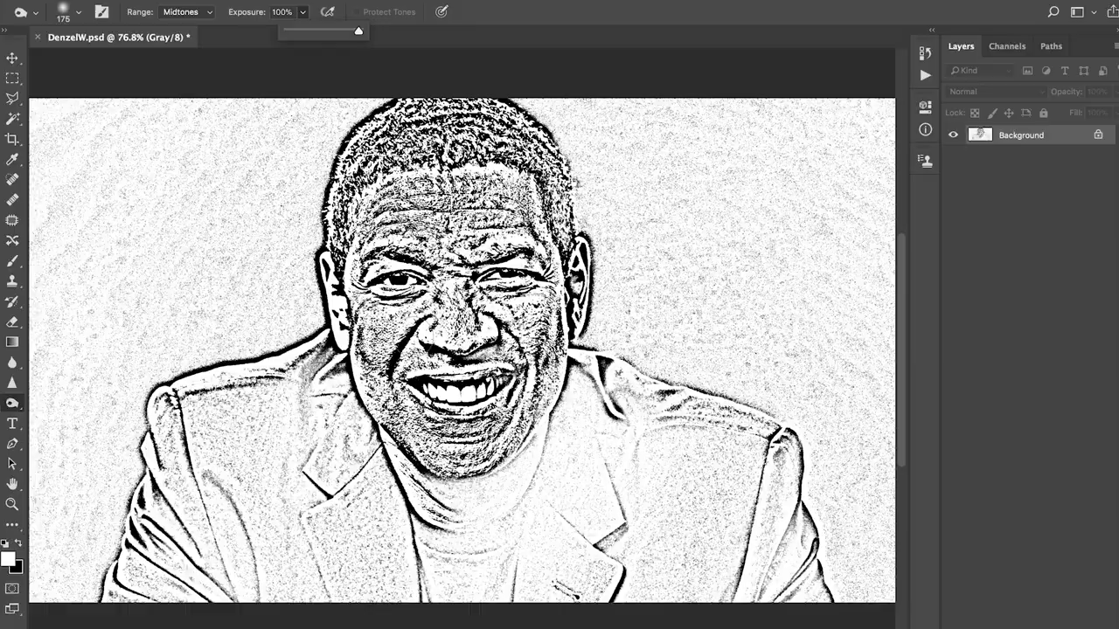
key(bracketright)
key(bracketright)
key(bracketright)
key(bracketright)
key(bracketright)
key(bracketright)
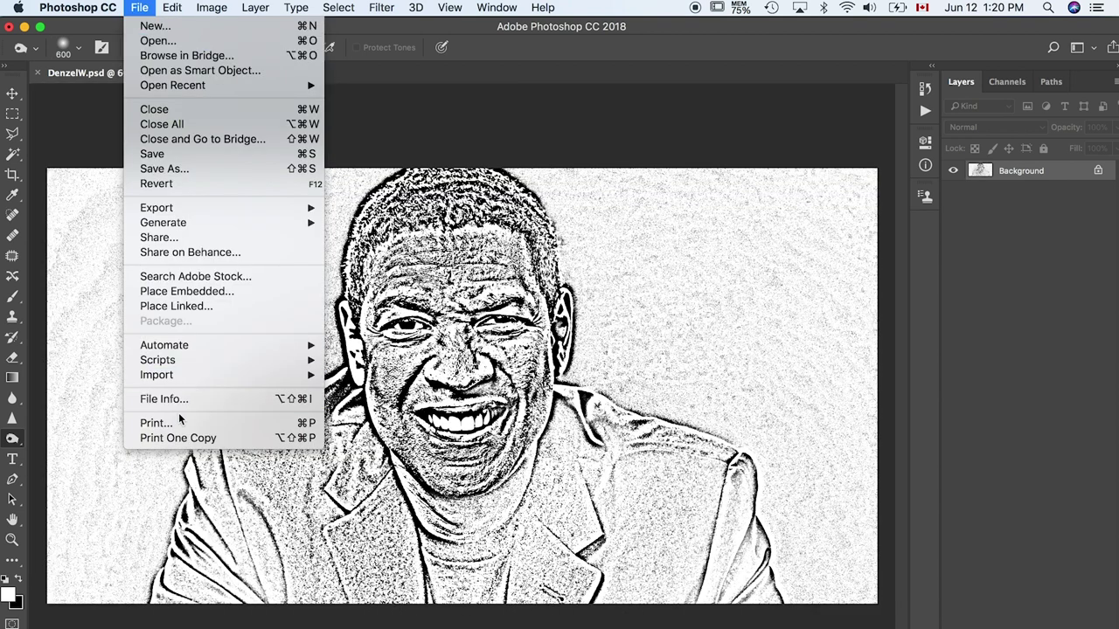
- Switch to DenzelW-Recovered.psd, which holds the sketch and colour layers
click(179, 420)
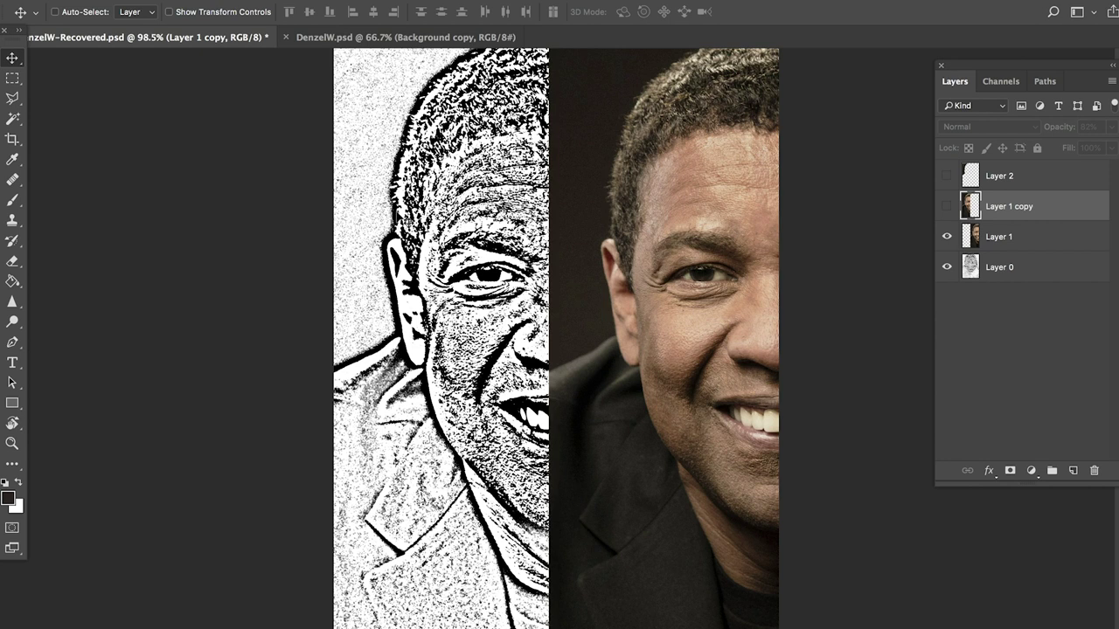
click(947, 207)
- Make Layer 1 copy visible so its 82% colour blends over the sketch half
click(946, 207)
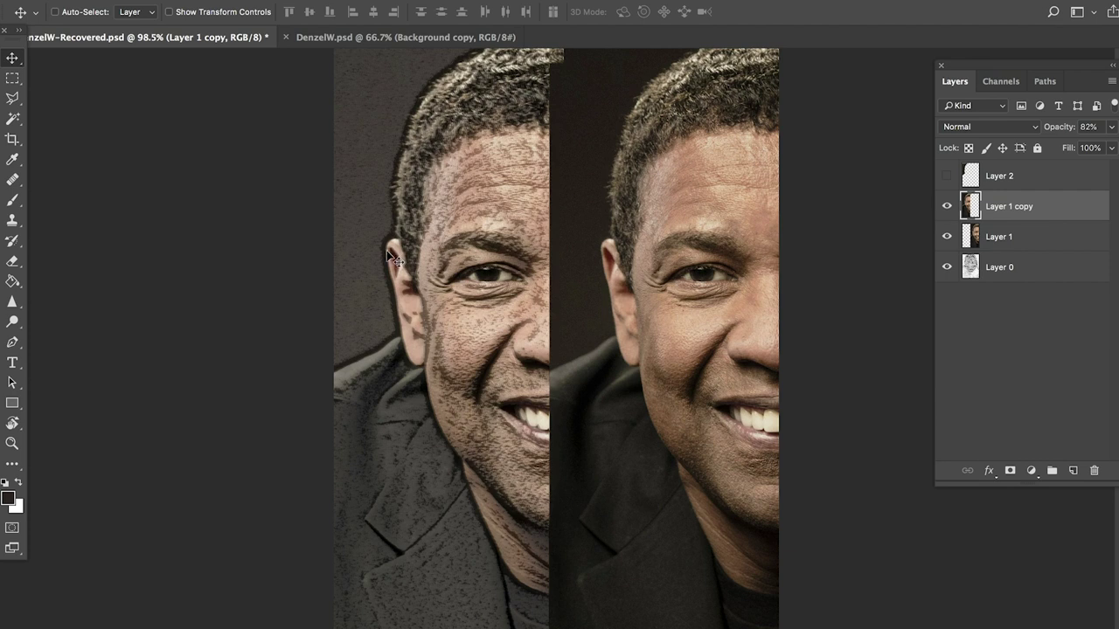